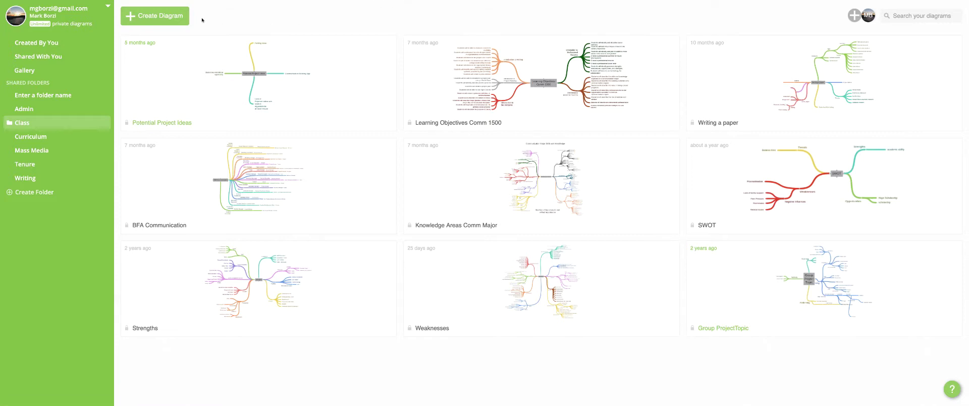
- Create a new diagram and view the help overview of shortcuts and formatting
{"action": "left_click", "coordinate": [162, 17]}
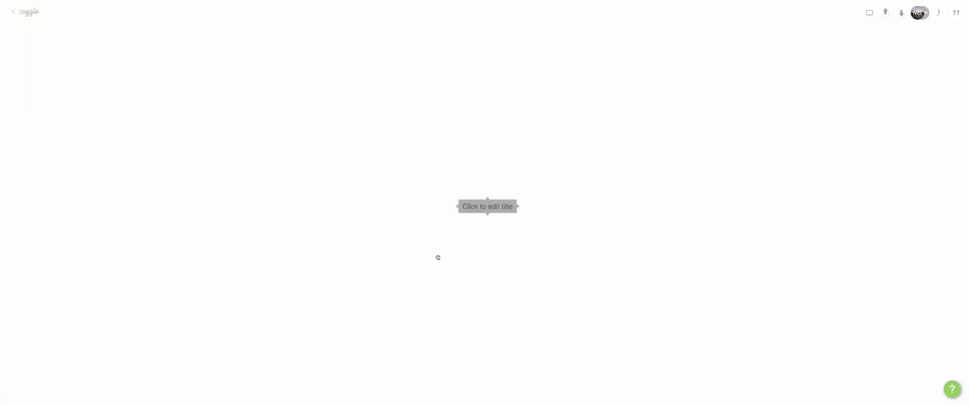
{"action": "left_click", "coordinate": [952, 389]}
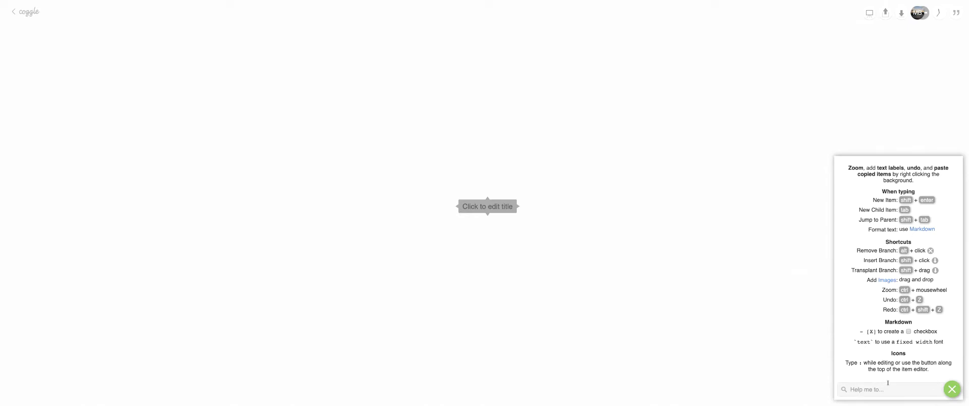
{"action": "left_click", "coordinate": [952, 389]}
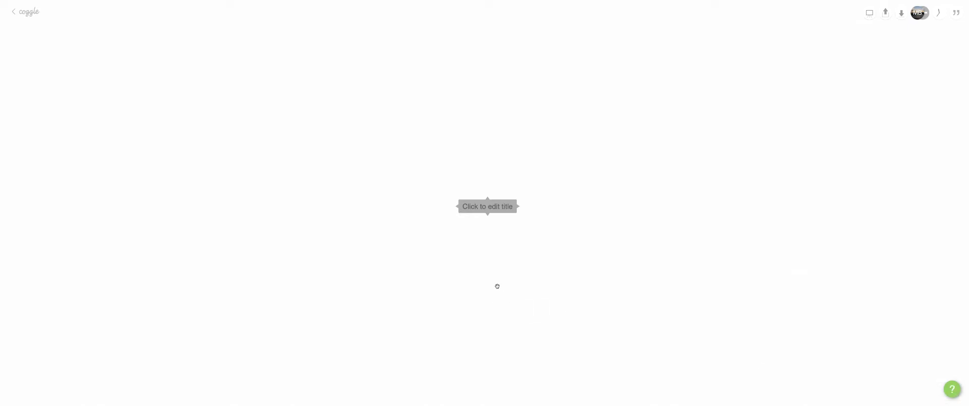
- Set the central title of the diagram to "Class sample"
{"action": "left_click", "coordinate": [486, 207]}
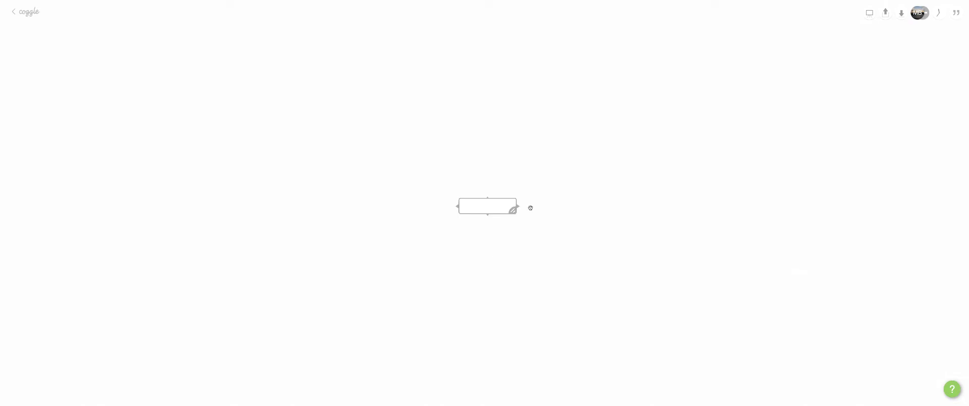
{"action": "type", "text": "Class am"}
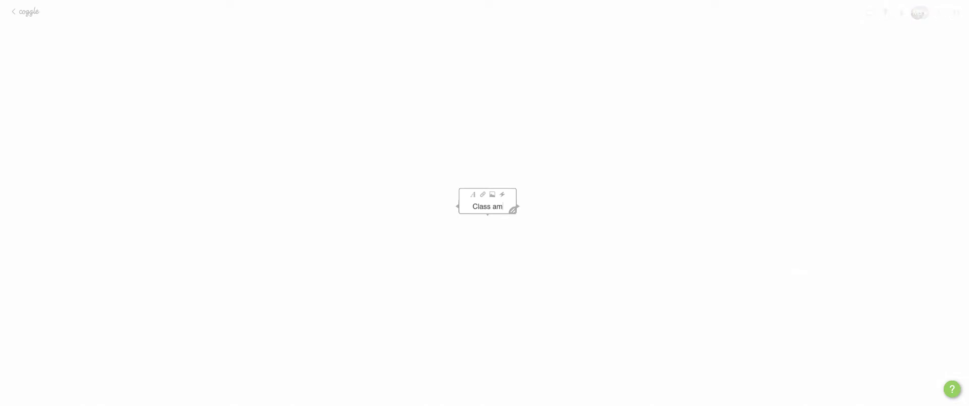
{"action": "type", "text": "ong"}
{"action": "key", "text": "BackSpace"}
{"action": "key", "text": "BackSpace"}
{"action": "key", "text": "BackSpace"}
{"action": "key", "text": "BackSpace"}
{"action": "key", "text": "BackSpace"}
{"action": "type", "text": "sample"}
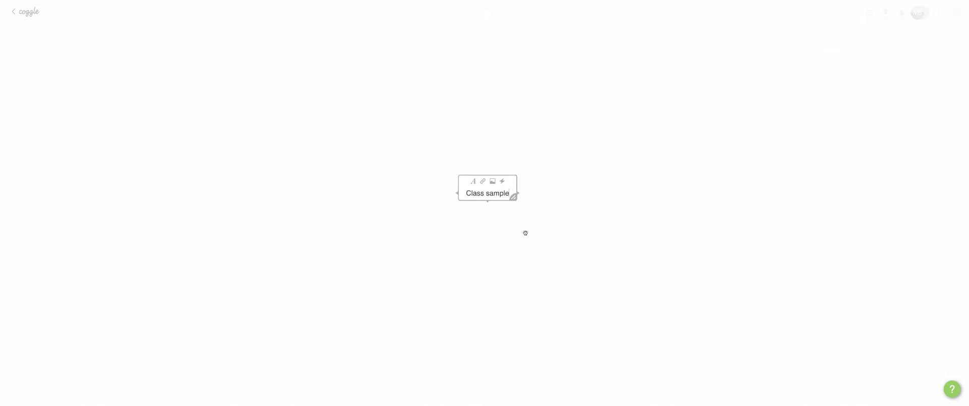
{"action": "left_click", "coordinate": [508, 230]}
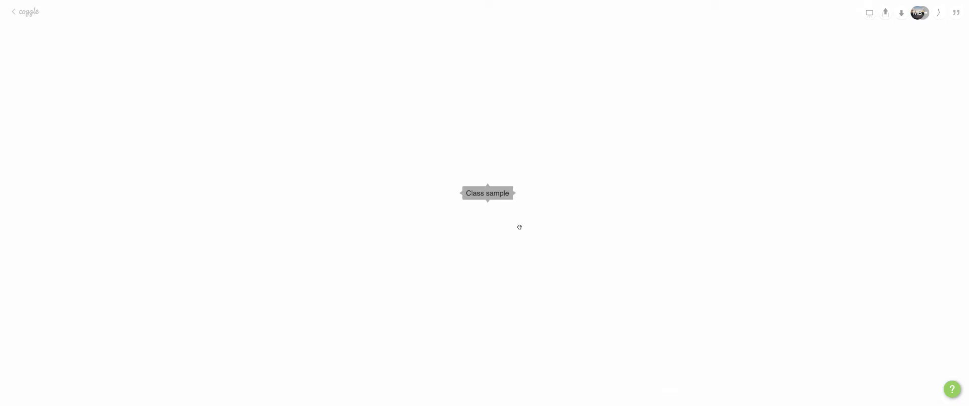
- Add a branch named "First child" extending from the right side of the Class sample title
{"action": "mouse_move", "coordinate": [515, 198]}
{"action": "left_click", "coordinate": [517, 194]}
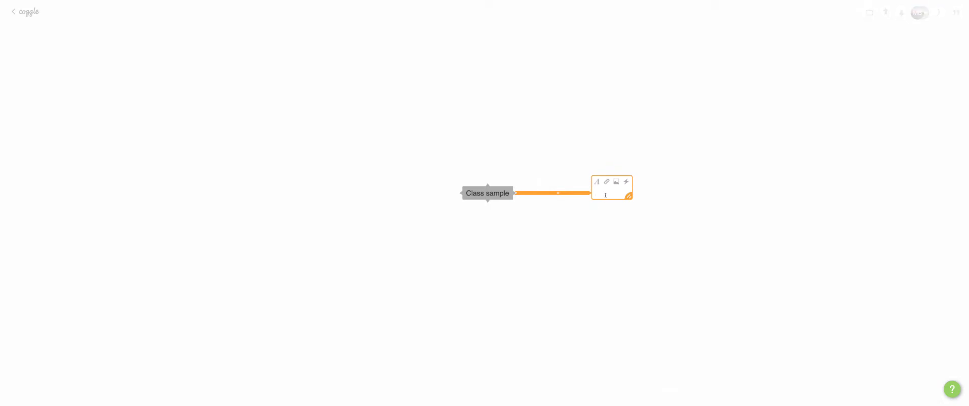
{"action": "type", "text": "First child"}
{"action": "left_click", "coordinate": [602, 220]}
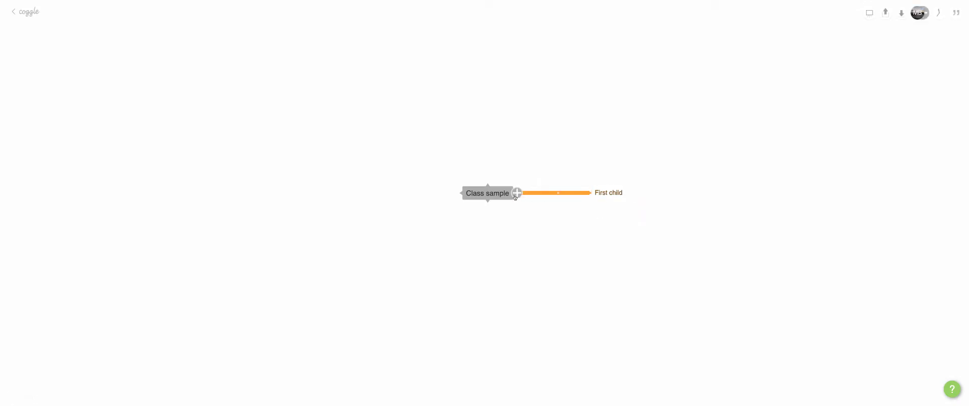
- Add another branch named "second child" from the same side of the Class sample title
{"action": "mouse_move", "coordinate": [488, 204]}
{"action": "left_click", "coordinate": [516, 193]}
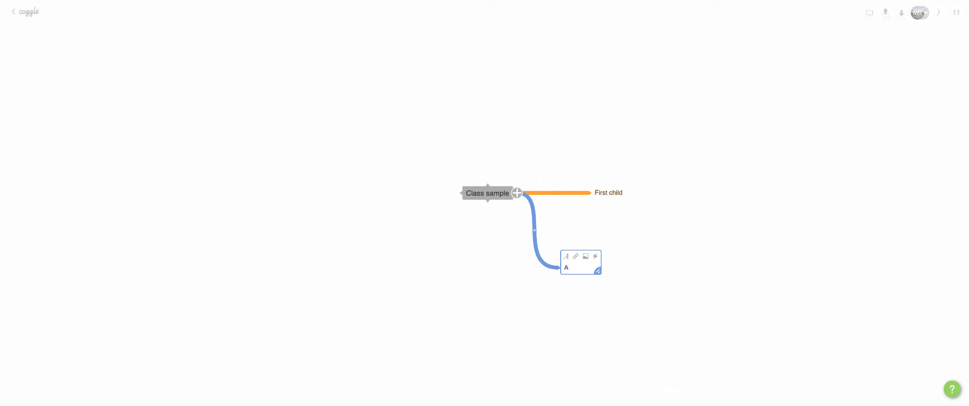
{"action": "type", "text": "second child"}
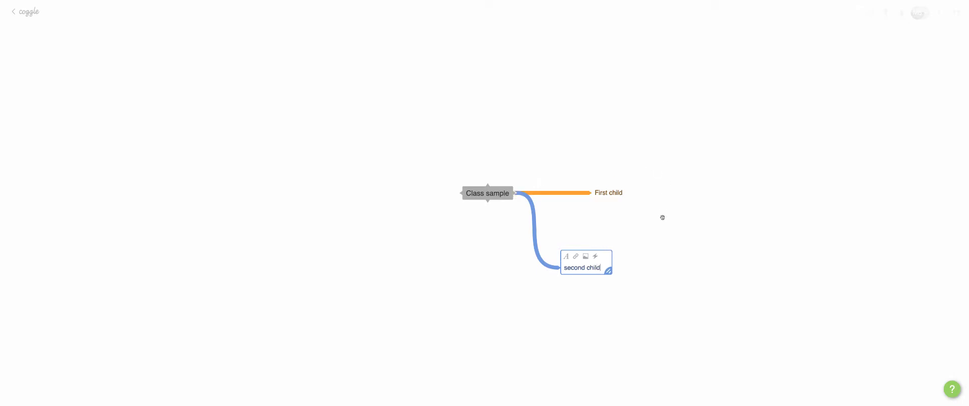
{"action": "left_click", "coordinate": [664, 171]}
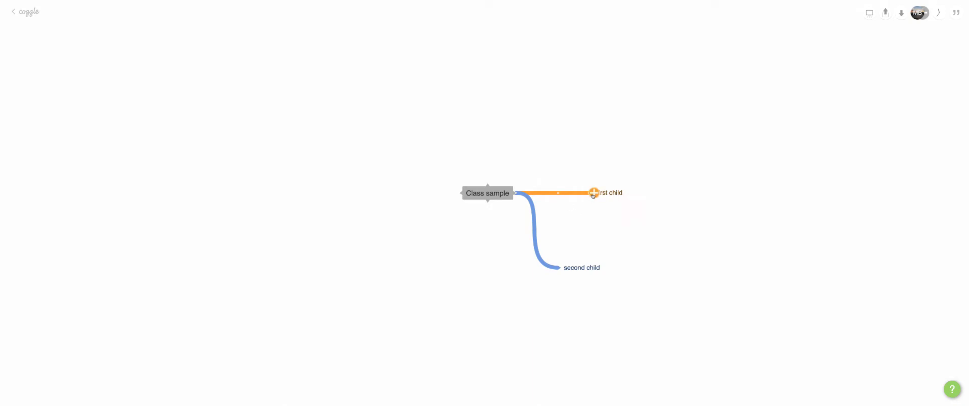
- Extend the First child branch with a child item "second level" and, beyond it, a child item "third level"
{"action": "left_click", "coordinate": [594, 194]}
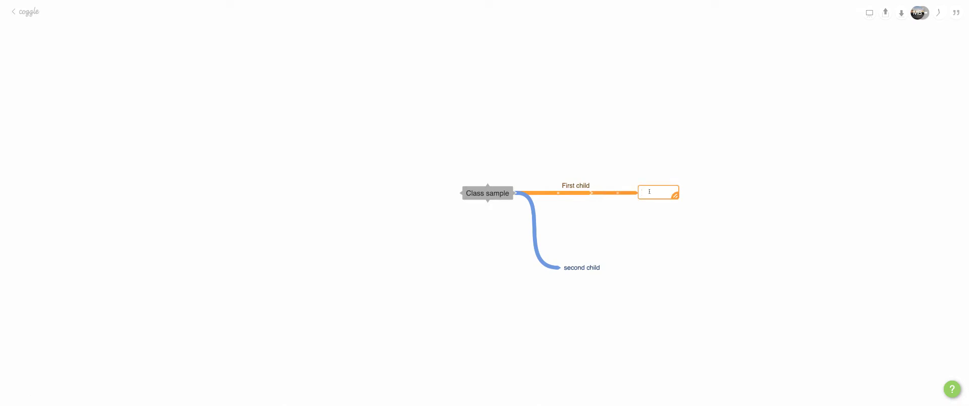
{"action": "type", "text": "second level"}
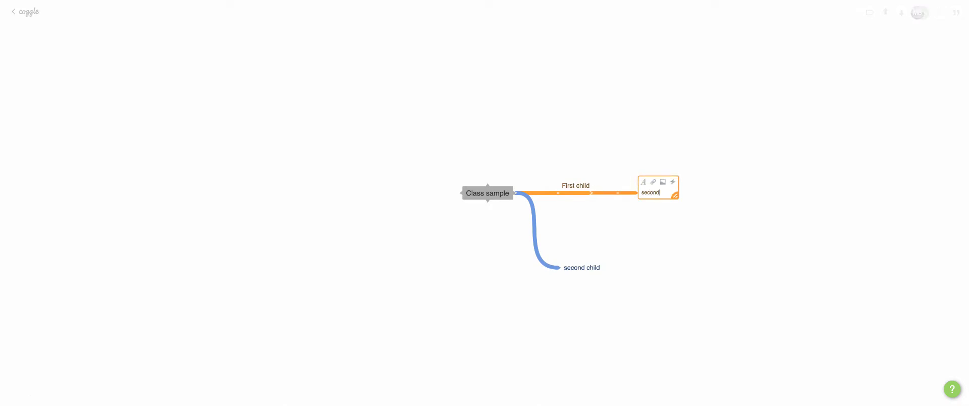
{"action": "left_click", "coordinate": [628, 223]}
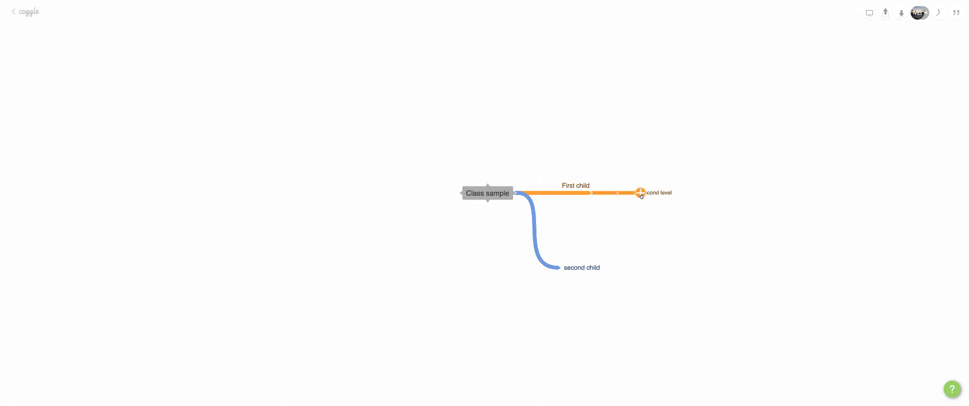
{"action": "left_click", "coordinate": [639, 192]}
{"action": "type", "text": "third level"}
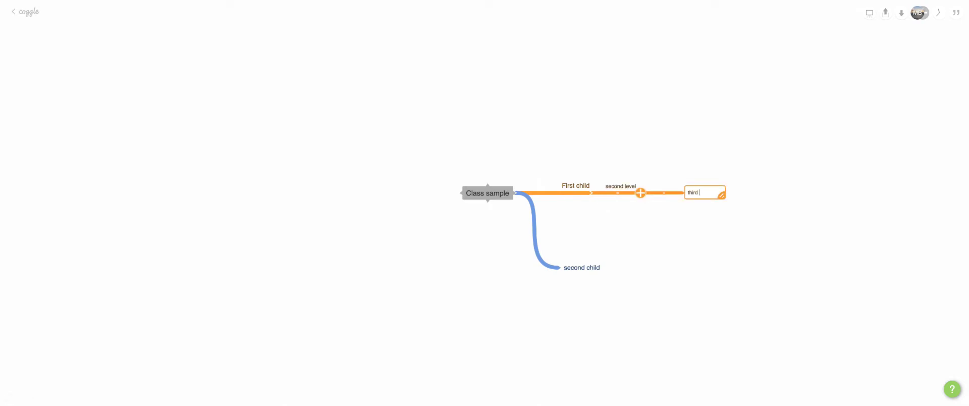
{"action": "left_click", "coordinate": [646, 213]}
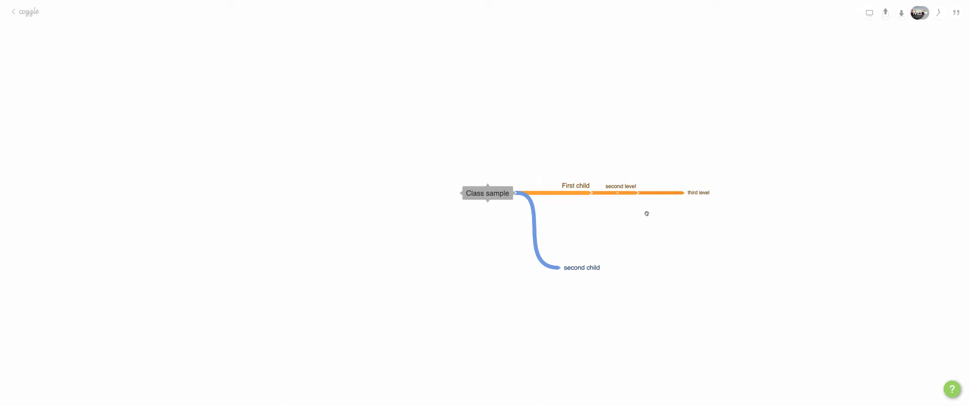
- Move the second child item up closer to the First child branch, discarding the empty child item added to it
{"action": "left_click_drag", "start_coordinate": [562, 267], "coordinate": [585, 237]}
{"action": "left_click", "coordinate": [584, 236]}
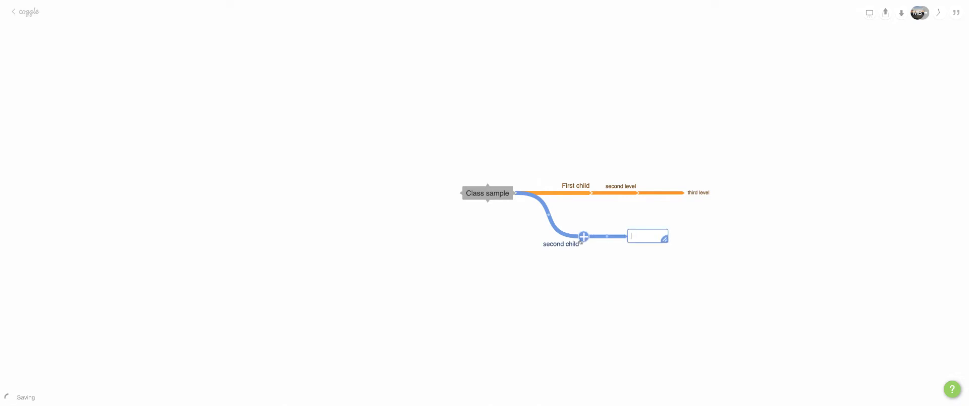
{"action": "left_click", "coordinate": [595, 264]}
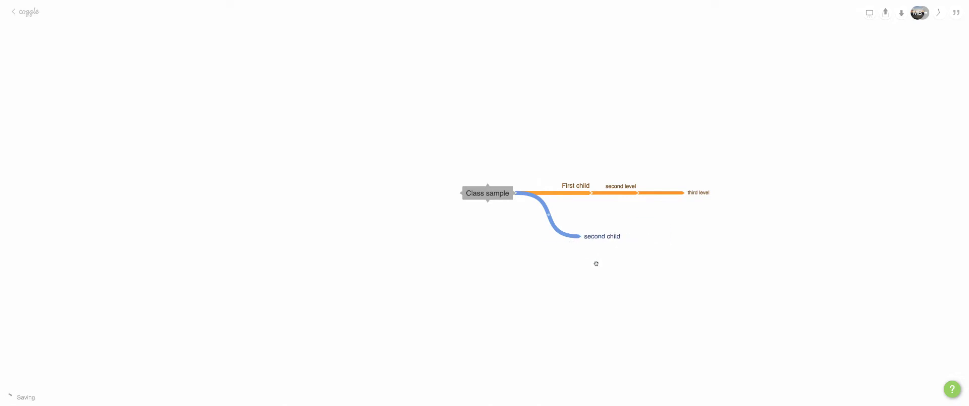
- Change the colour of the second child branch to red
{"action": "right_click", "coordinate": [584, 240]}
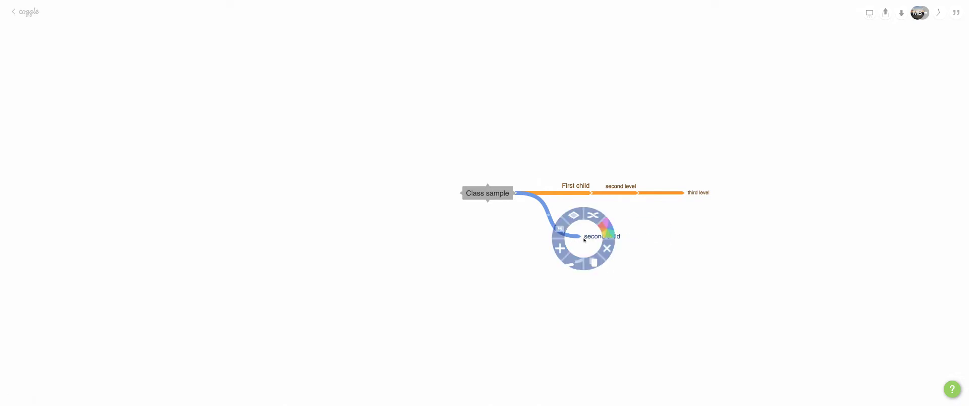
{"action": "left_click", "coordinate": [609, 234]}
{"action": "left_click", "coordinate": [593, 210]}
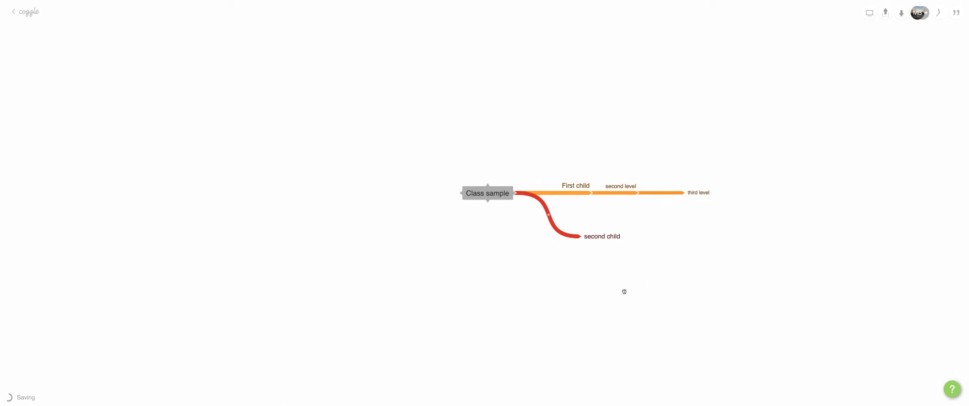
{"action": "mouse_move", "coordinate": [583, 238]}
{"action": "left_click", "coordinate": [582, 236]}
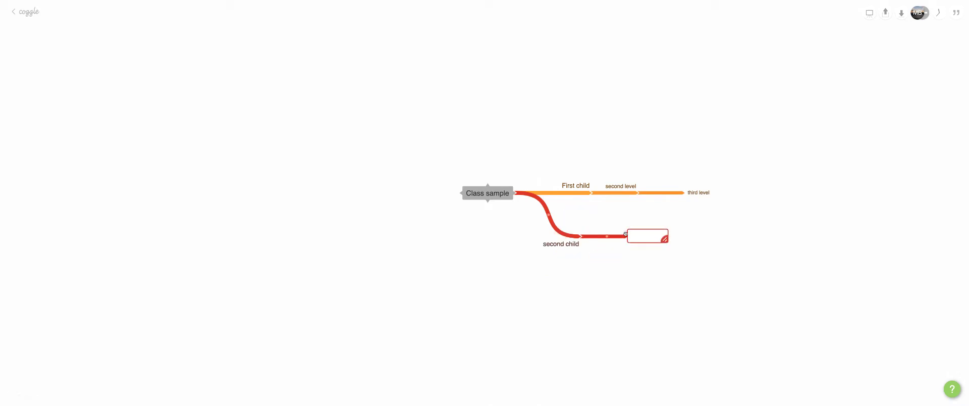
{"action": "left_click", "coordinate": [600, 277]}
{"action": "left_click", "coordinate": [583, 236]}
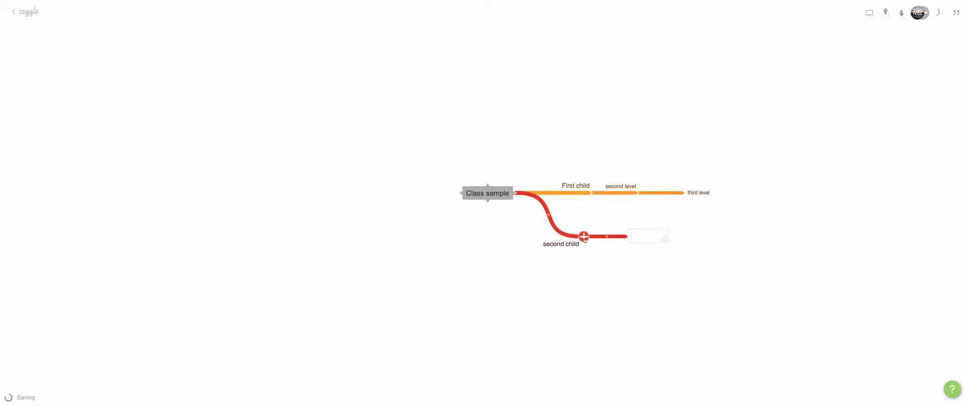
{"action": "left_click", "coordinate": [596, 270]}
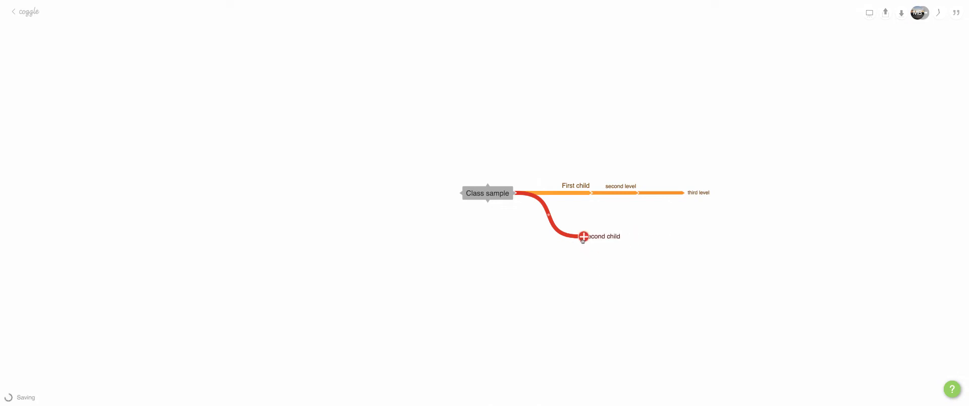
- Transplant the red second child branch onto the third level item and remove it from there
{"action": "mouse_move", "coordinate": [583, 238]}
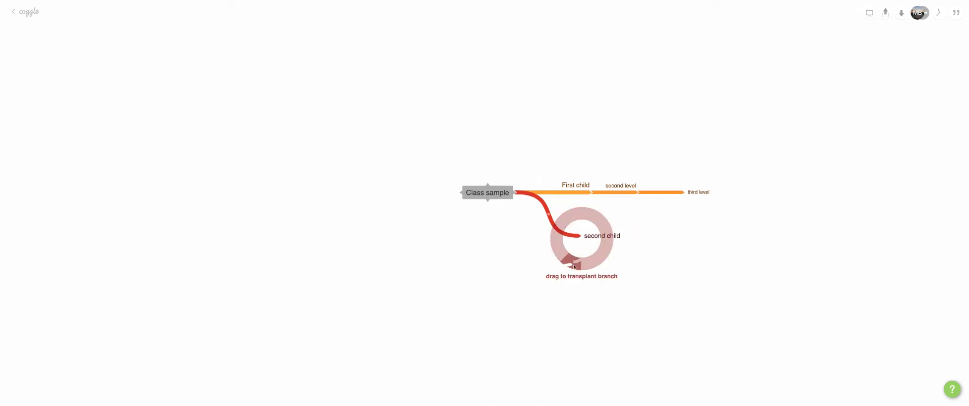
{"action": "left_click_drag", "start_coordinate": [573, 266], "coordinate": [721, 145]}
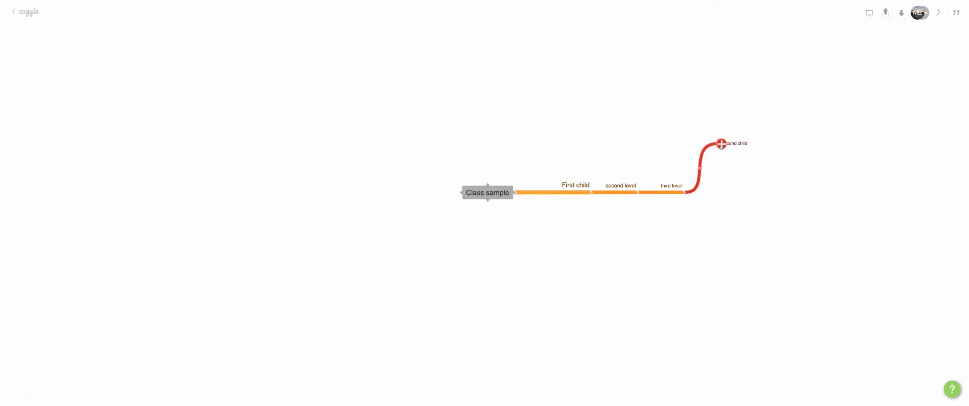
{"action": "mouse_move", "coordinate": [721, 145]}
{"action": "left_click", "coordinate": [743, 155]}
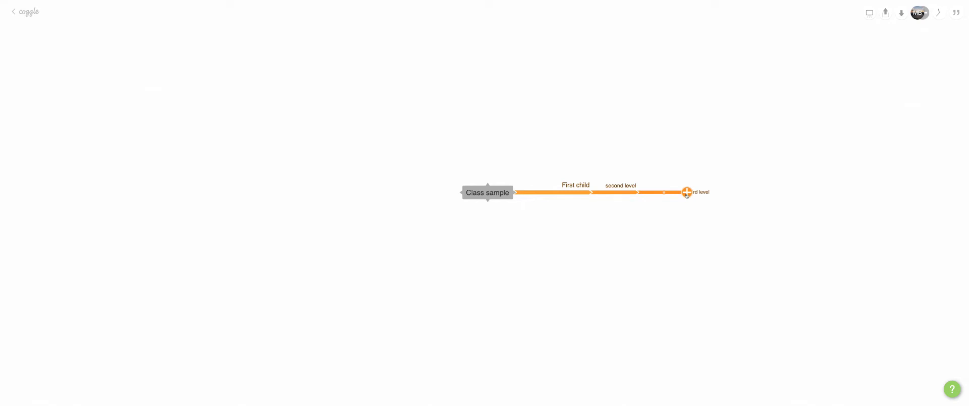
- Add a child item named "fourth level" to the third level item
{"action": "mouse_move", "coordinate": [687, 192]}
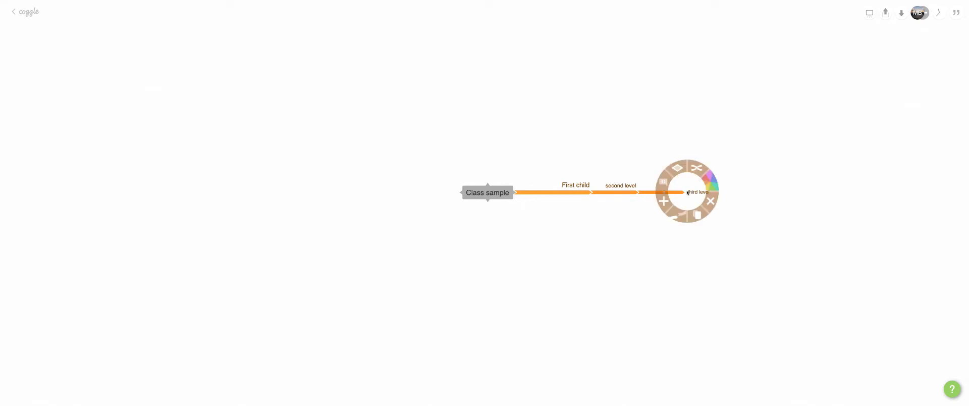
{"action": "left_click", "coordinate": [663, 201]}
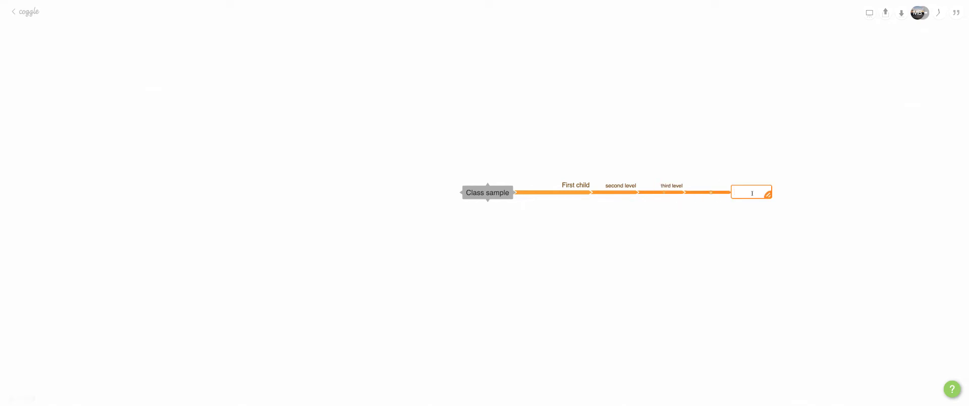
{"action": "type", "text": "fo"}
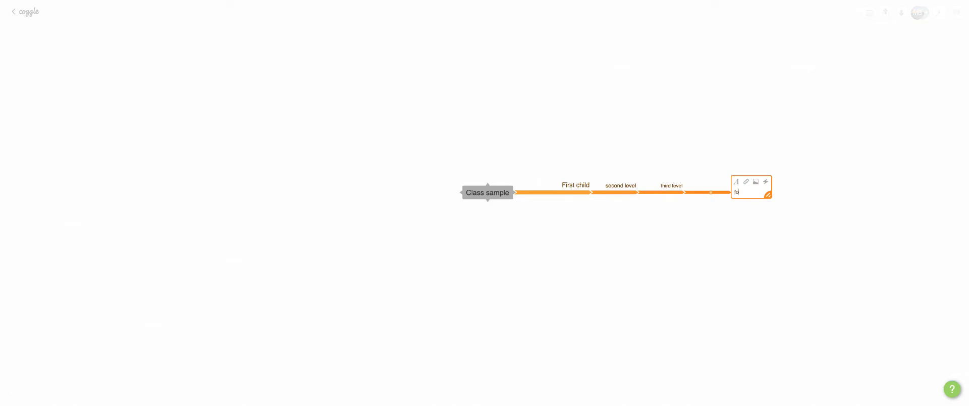
{"action": "type", "text": "urth level"}
{"action": "left_click", "coordinate": [683, 238]}
- Add three branches to the Class sample title: "1" above it, "2" on its left and "3" below it
{"action": "left_click", "coordinate": [487, 182]}
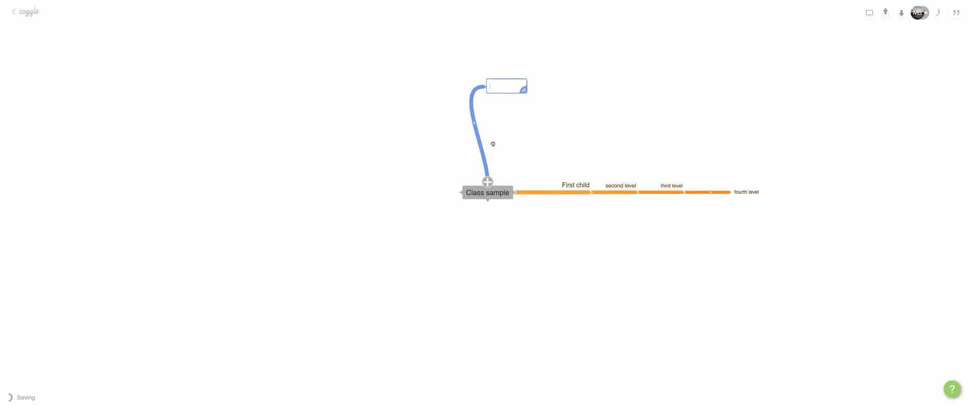
{"action": "type", "text": "1"}
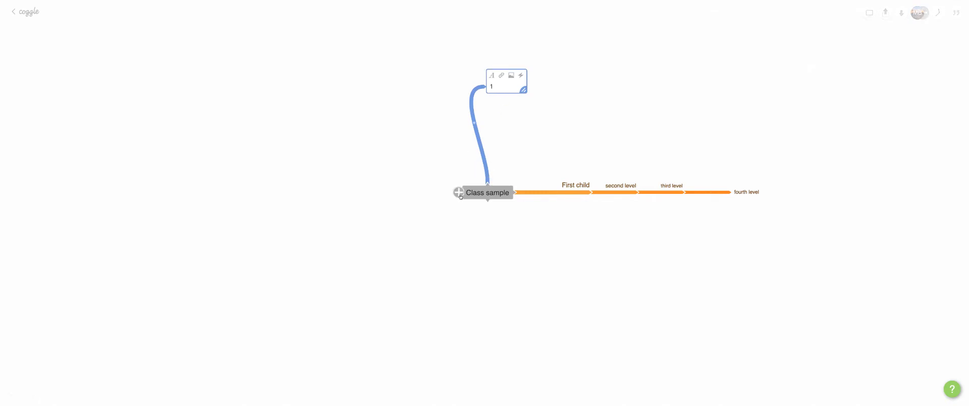
{"action": "left_click", "coordinate": [459, 193]}
{"action": "type", "text": "2"}
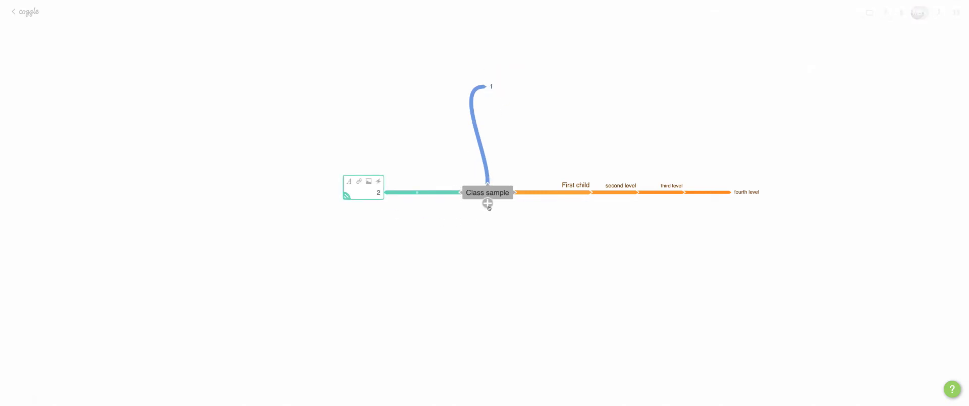
{"action": "left_click", "coordinate": [487, 203]}
{"action": "type", "text": "3"}
{"action": "left_click", "coordinate": [632, 292]}
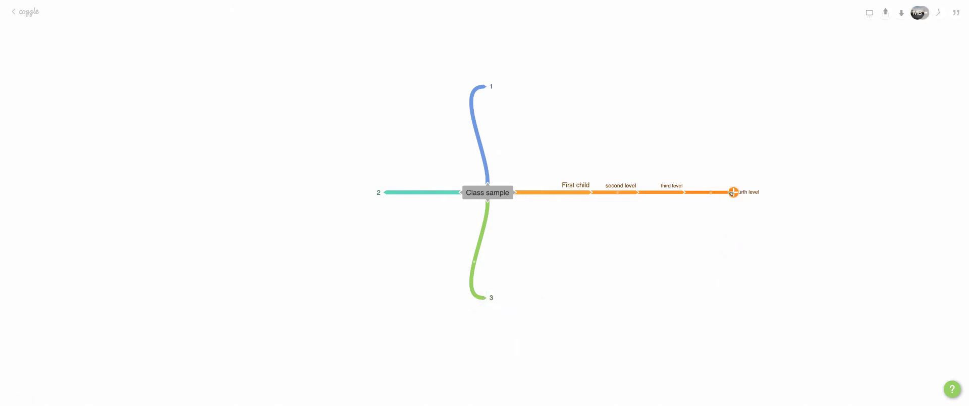
- Change the shape of the fourth level item to a rounded pill
{"action": "right_click", "coordinate": [732, 192]}
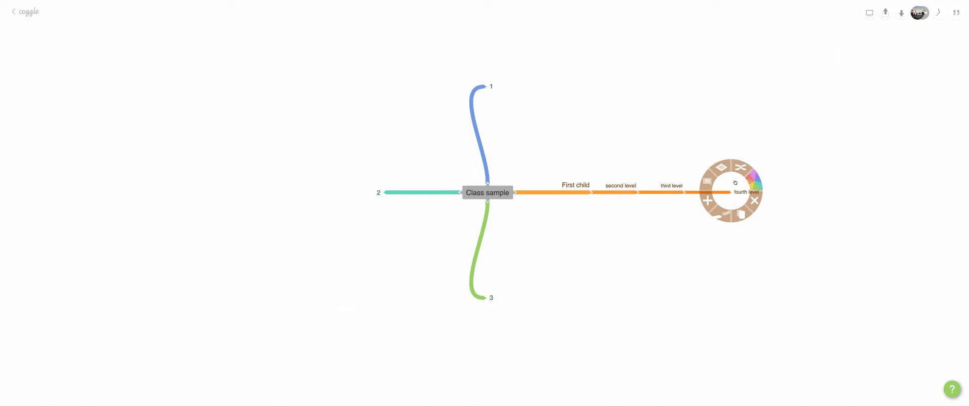
{"action": "left_click", "coordinate": [721, 167]}
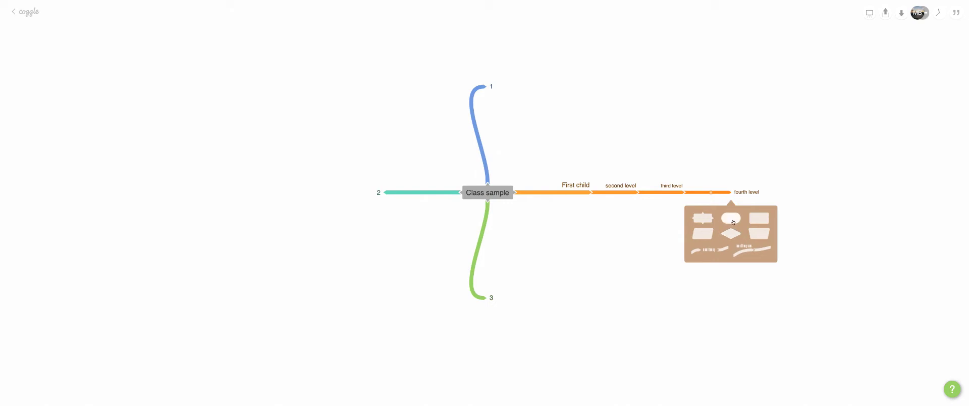
{"action": "left_click", "coordinate": [731, 217]}
{"action": "left_click", "coordinate": [780, 192]}
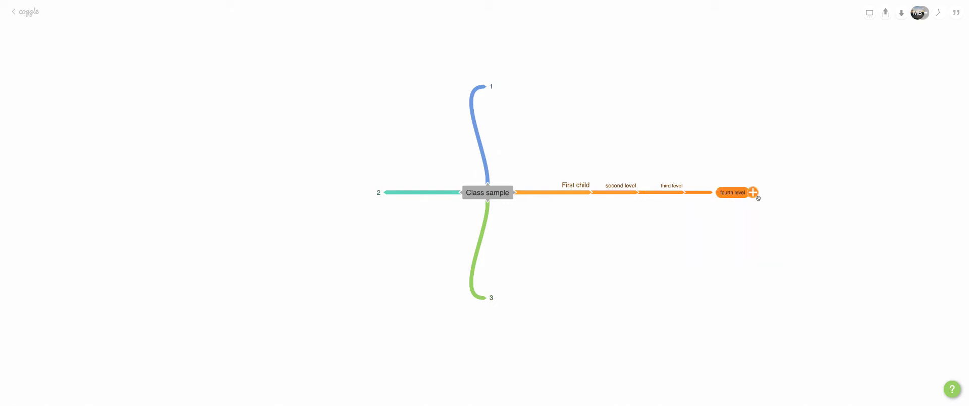
- Try inserting bold placeholder text after the fourth level item's text, and delete that placeholder
{"action": "left_click", "coordinate": [731, 192]}
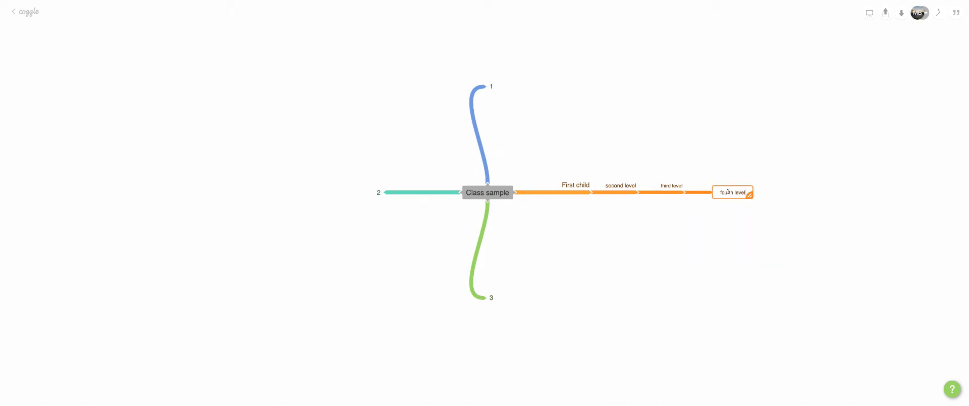
{"action": "double_click", "coordinate": [726, 192]}
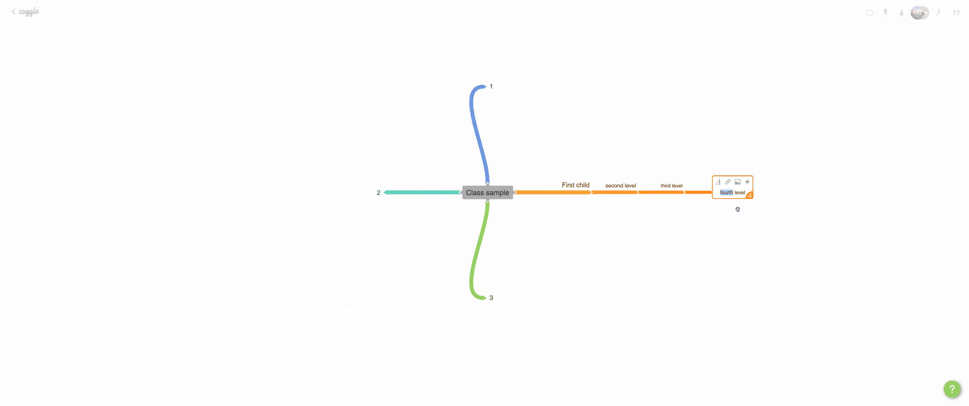
{"action": "left_click", "coordinate": [737, 192]}
{"action": "left_click", "coordinate": [717, 182]}
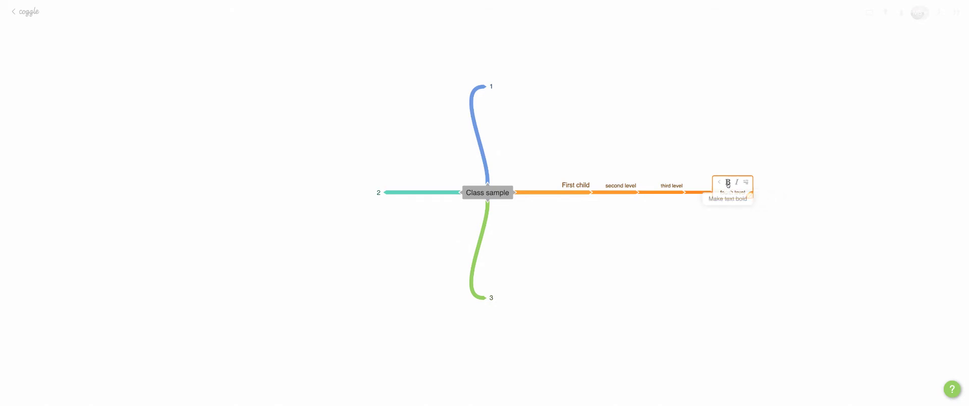
{"action": "left_click", "coordinate": [728, 183]}
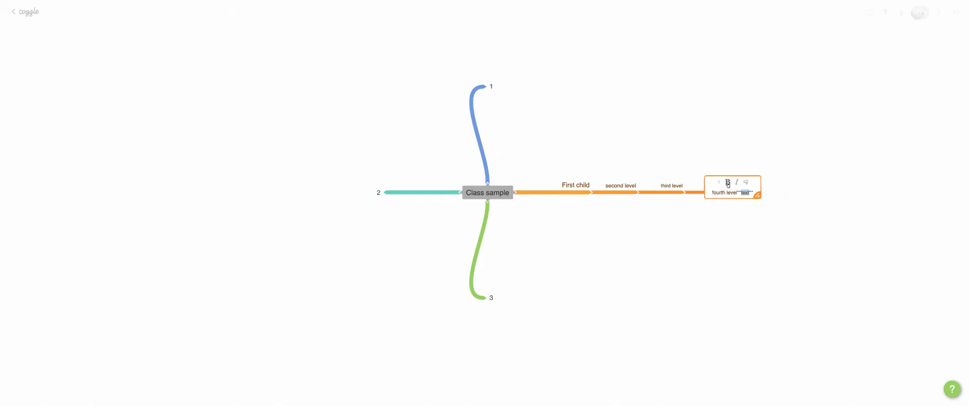
{"action": "left_click", "coordinate": [714, 209]}
{"action": "left_click", "coordinate": [741, 192]}
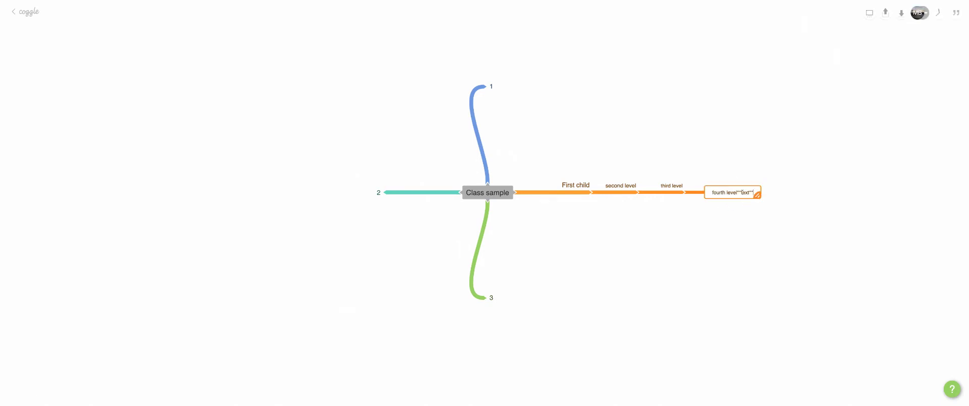
{"action": "left_click_drag", "start_coordinate": [753, 193], "coordinate": [738, 192]}
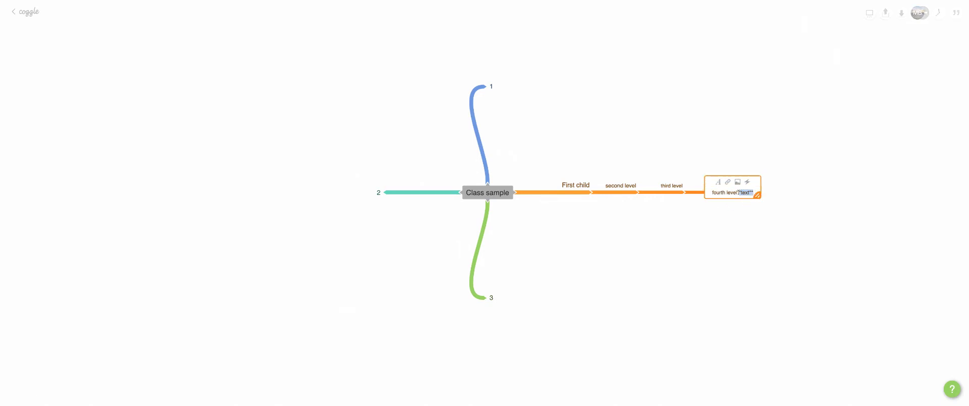
{"action": "key", "text": "BackSpace"}
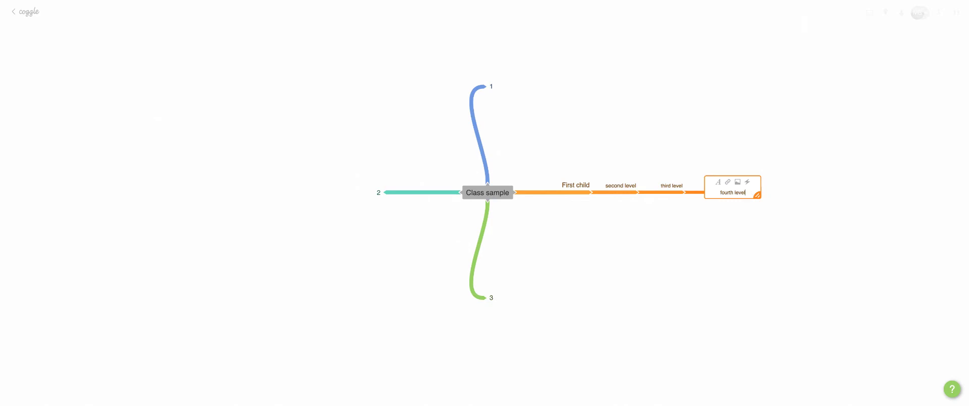
- Make the fourth level item's text bold by enclosing it in double asterisks
{"action": "left_click", "coordinate": [720, 192]}
{"action": "type", "text": "**"}
{"action": "type", "text": "**"}
{"action": "key", "text": "Escape"}
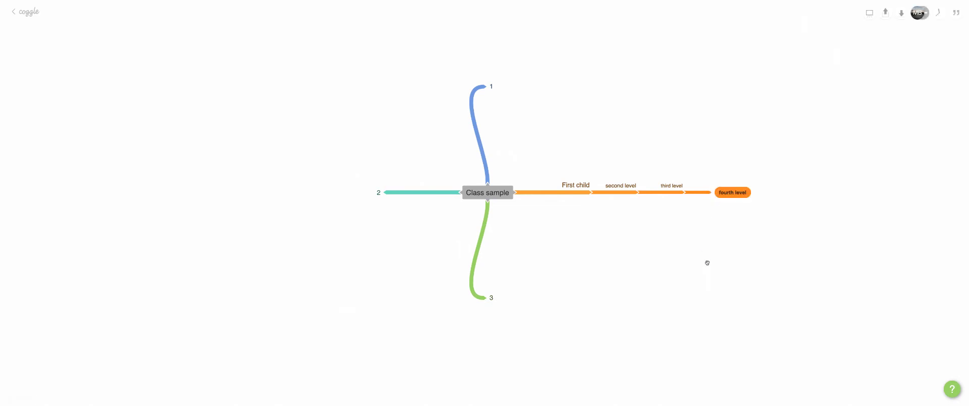
- Add a child item to branch 3 with the bold text "enter text"
{"action": "mouse_move", "coordinate": [488, 299]}
{"action": "left_click", "coordinate": [489, 299]}
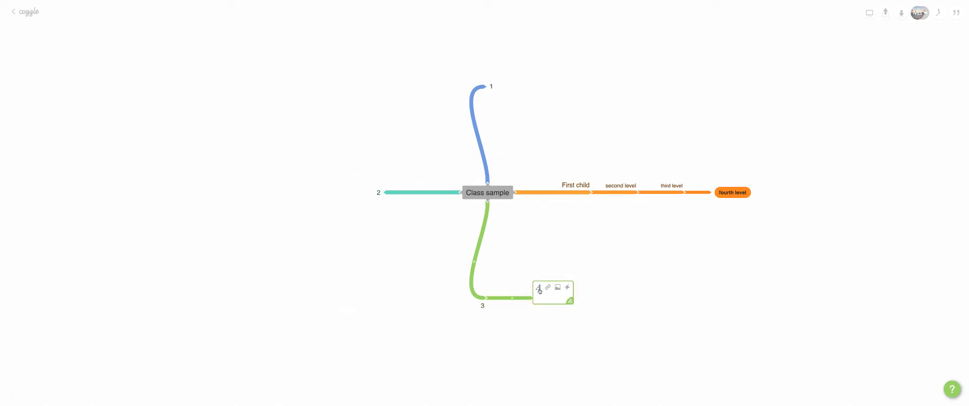
{"action": "left_click", "coordinate": [537, 286]}
{"action": "left_click", "coordinate": [545, 286]}
{"action": "type", "text": "text**"}
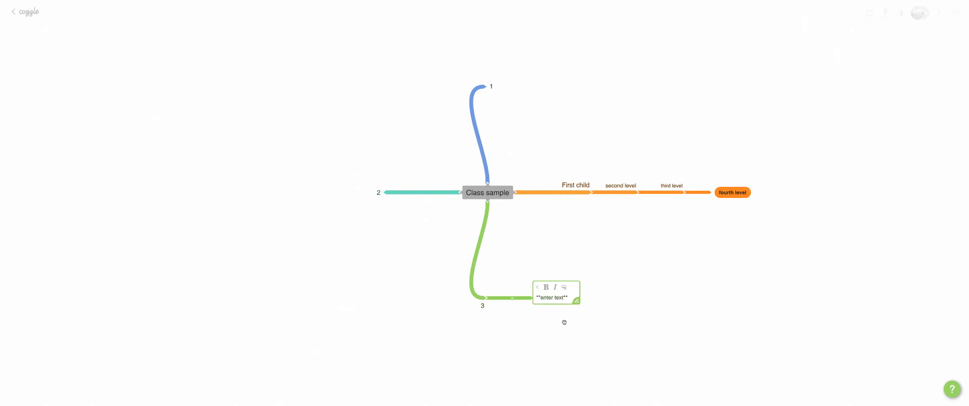
{"action": "left_click", "coordinate": [562, 324]}
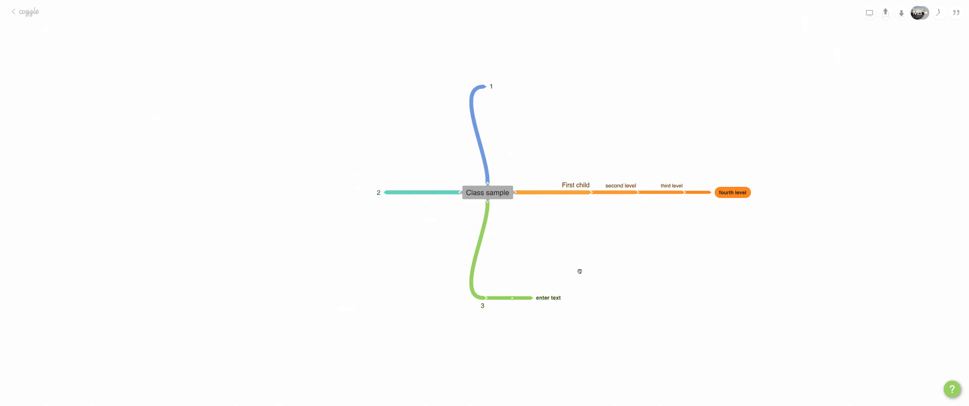
{"action": "right_click", "coordinate": [537, 299]}
{"action": "left_click", "coordinate": [551, 299]}
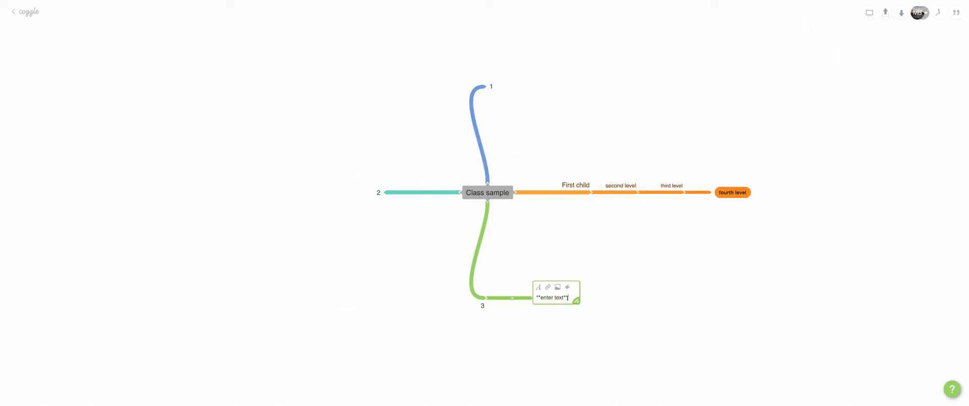
{"action": "left_click", "coordinate": [548, 287]}
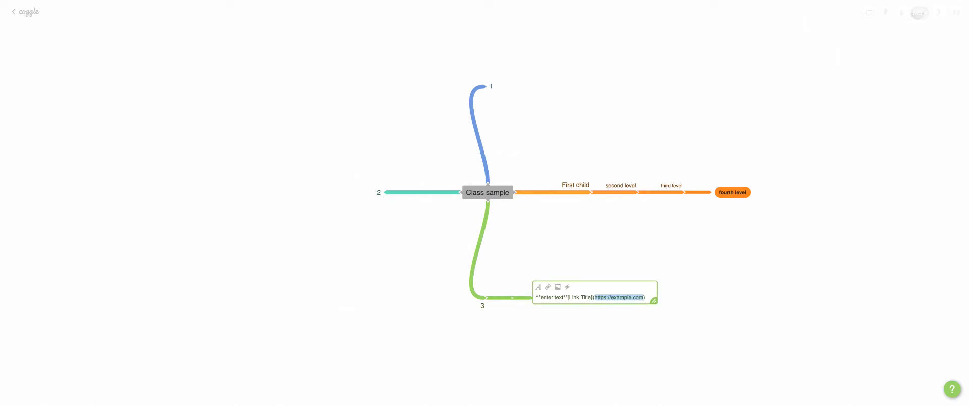
{"action": "left_click_drag", "start_coordinate": [642, 297], "coordinate": [597, 297]}
{"action": "left_click", "coordinate": [628, 264]}
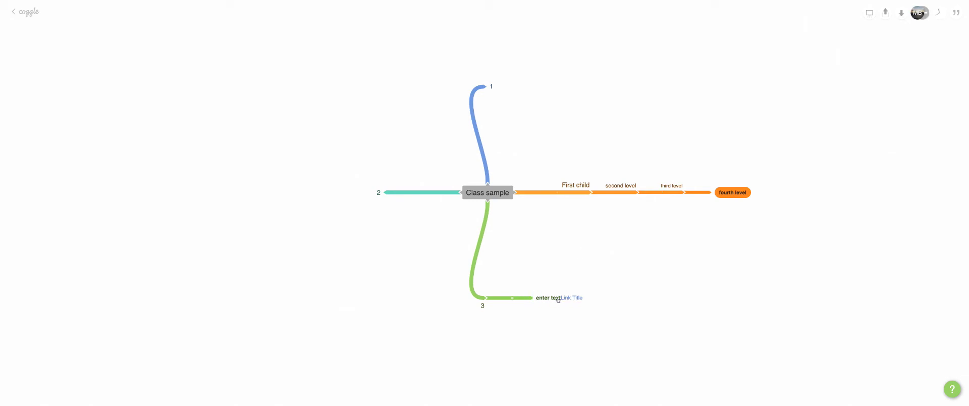
- Delete the bold "enter text" from branch 3's child item, keeping only the link
{"action": "left_click", "coordinate": [556, 298]}
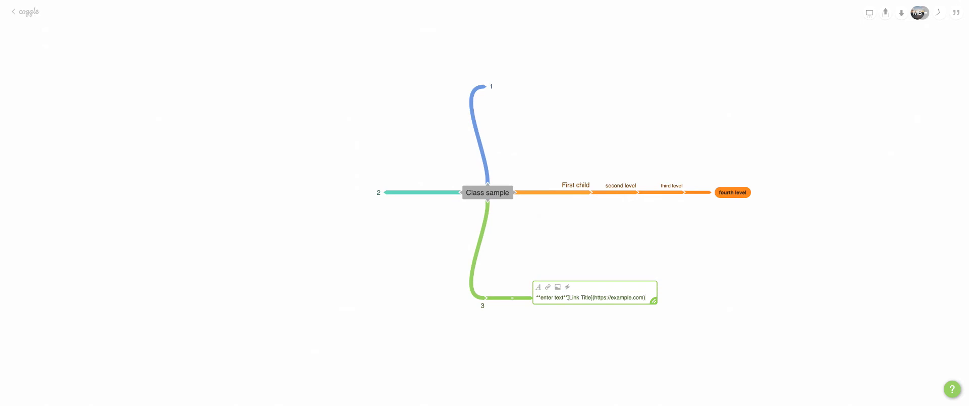
{"action": "left_click_drag", "start_coordinate": [568, 297], "coordinate": [534, 297]}
{"action": "key", "text": "BackSpace"}
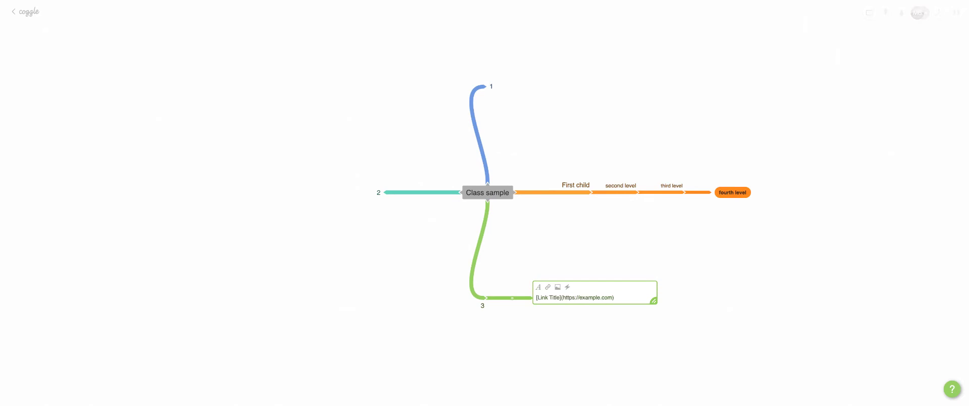
{"action": "left_click", "coordinate": [550, 320]}
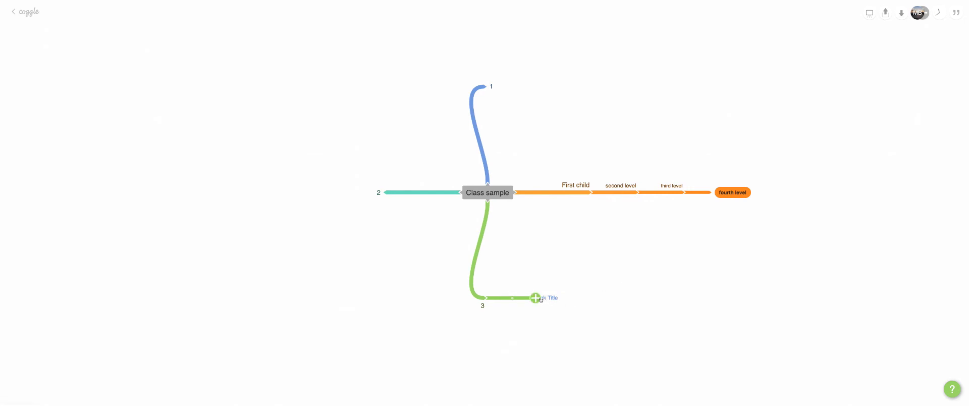
- Edit the link in branch 3's child item and change its title to "link one"
{"action": "left_click", "coordinate": [574, 278]}
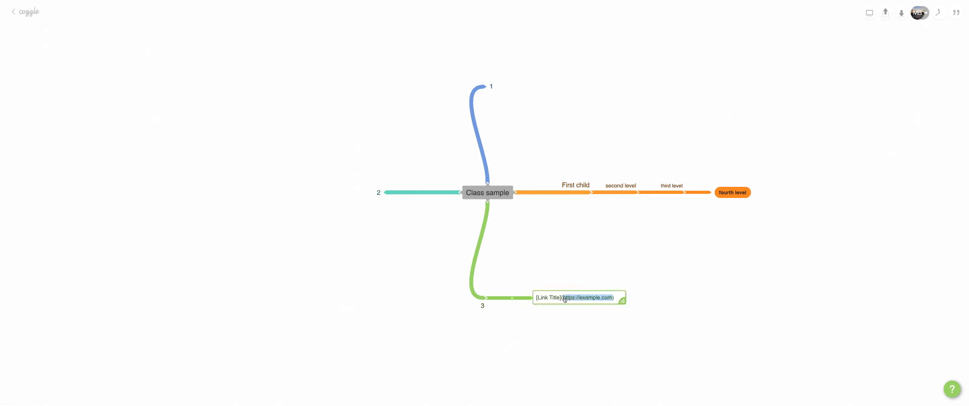
{"action": "left_click_drag", "start_coordinate": [560, 297], "coordinate": [535, 297]}
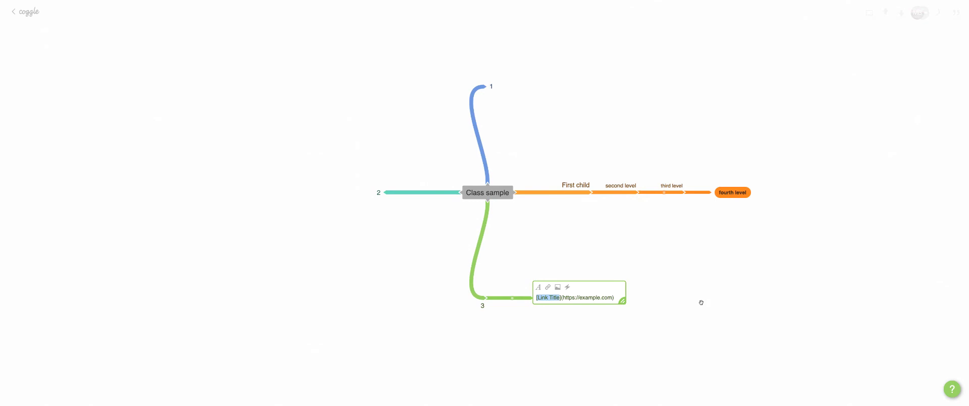
{"action": "type", "text": "[link one]"}
{"action": "left_click", "coordinate": [716, 324]}
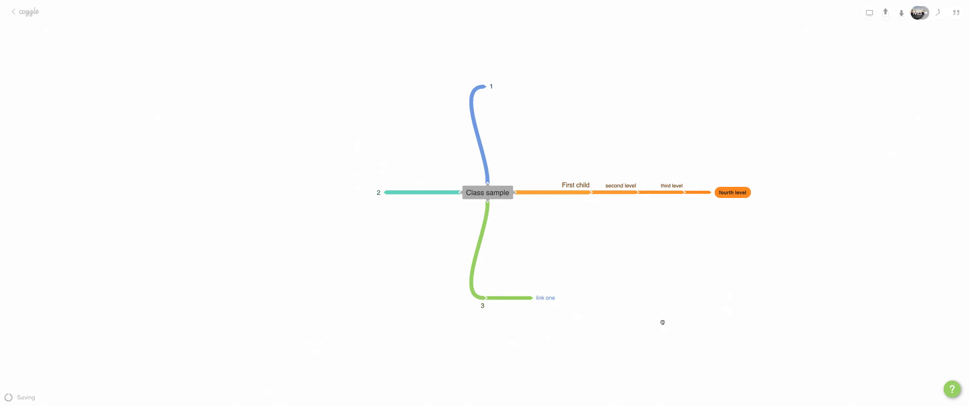
{"action": "mouse_move", "coordinate": [547, 301]}
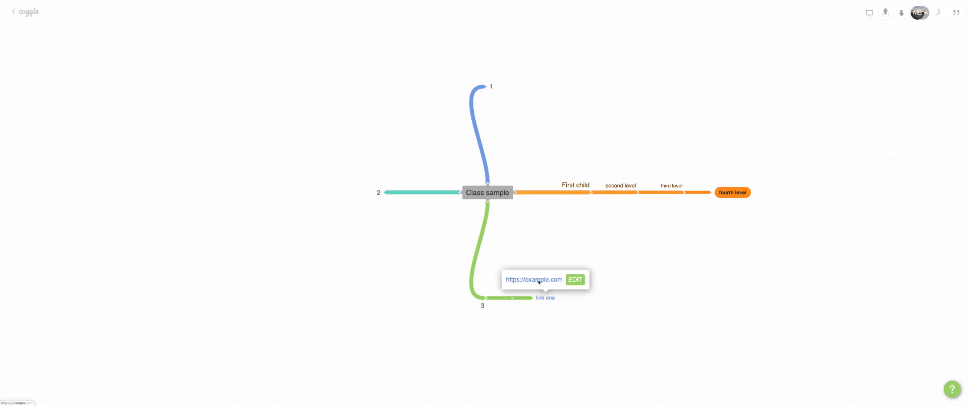
{"action": "left_click", "coordinate": [538, 282]}
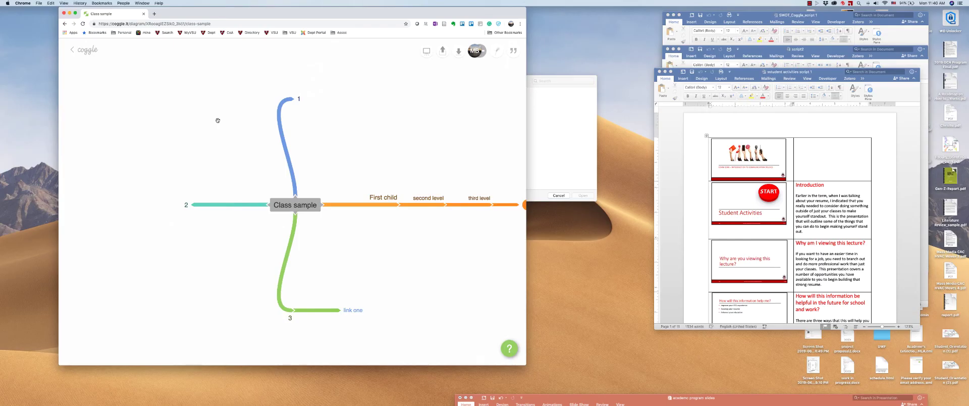
- Widen the browser window to give the whole mind map more room
{"action": "scroll", "coordinate": [429, 142], "scroll_direction": "right", "scroll_amount": 2}
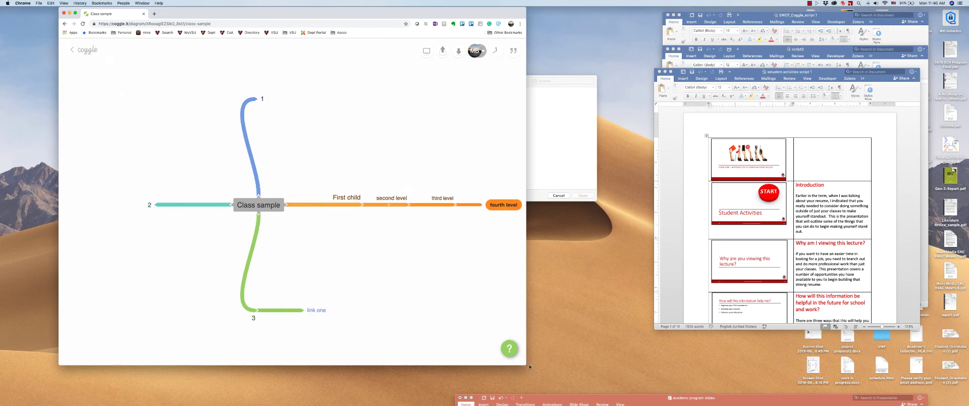
{"action": "left_click_drag", "start_coordinate": [523, 365], "coordinate": [678, 355]}
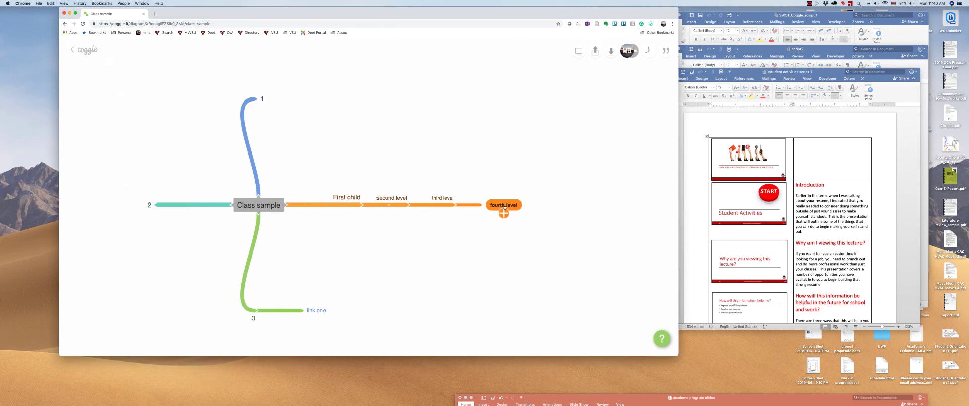
{"action": "mouse_move", "coordinate": [504, 203]}
{"action": "scroll", "coordinate": [505, 204], "scroll_direction": "right", "scroll_amount": 1}
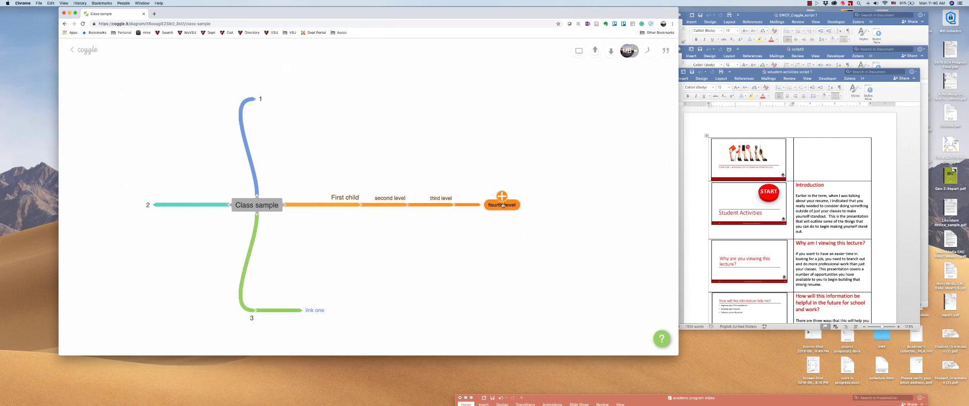
- Insert the image AUSTRALIA.png into the fourth level item from the Study Abroad folder
{"action": "left_click", "coordinate": [502, 205]}
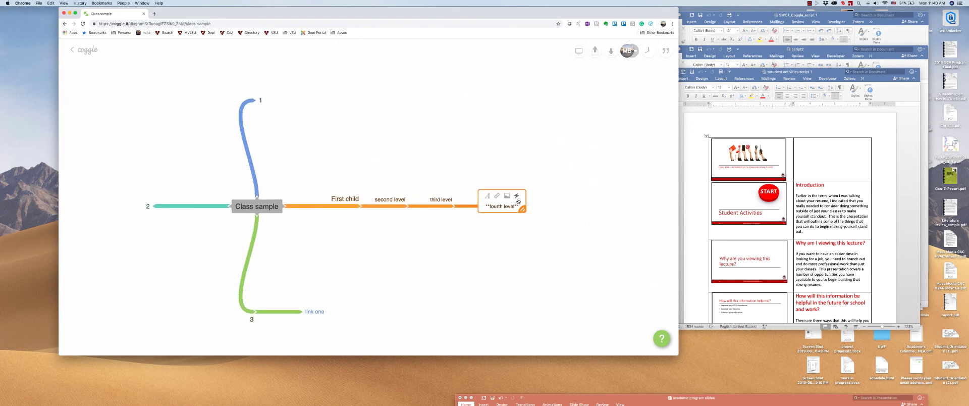
{"action": "left_click", "coordinate": [507, 197]}
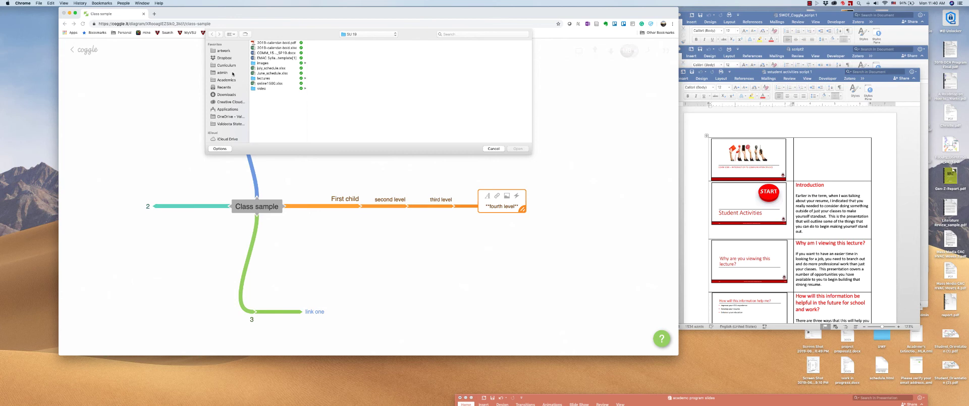
{"action": "left_click", "coordinate": [448, 53]}
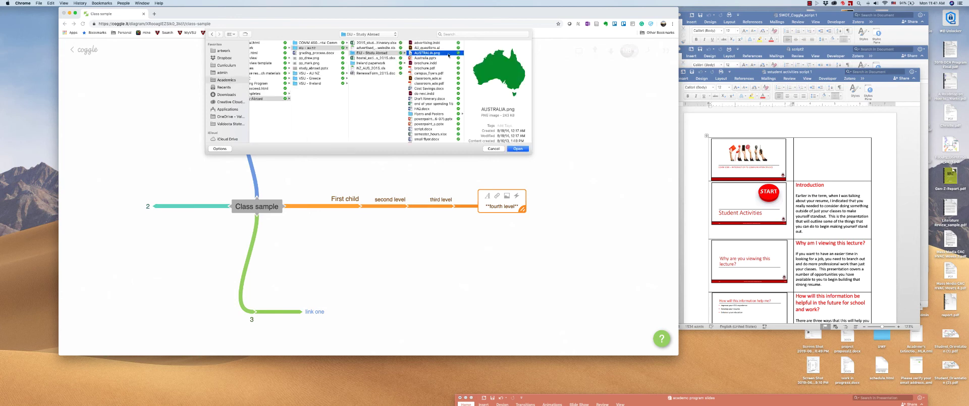
{"action": "left_click", "coordinate": [518, 149]}
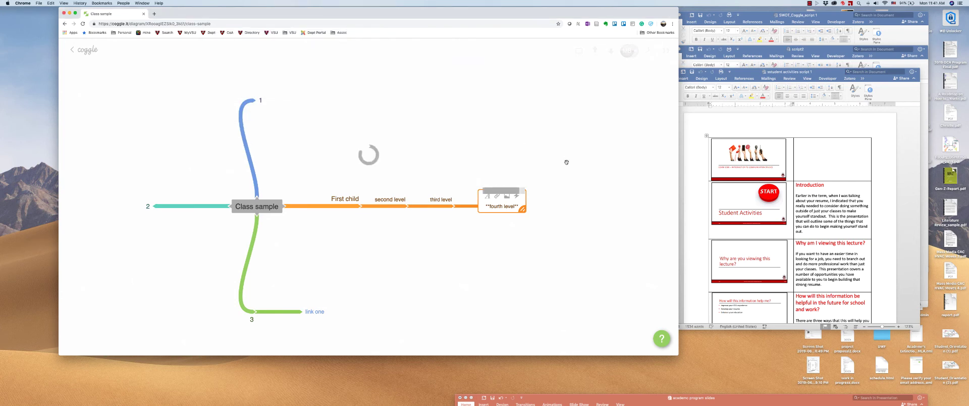
{"action": "left_click", "coordinate": [528, 240]}
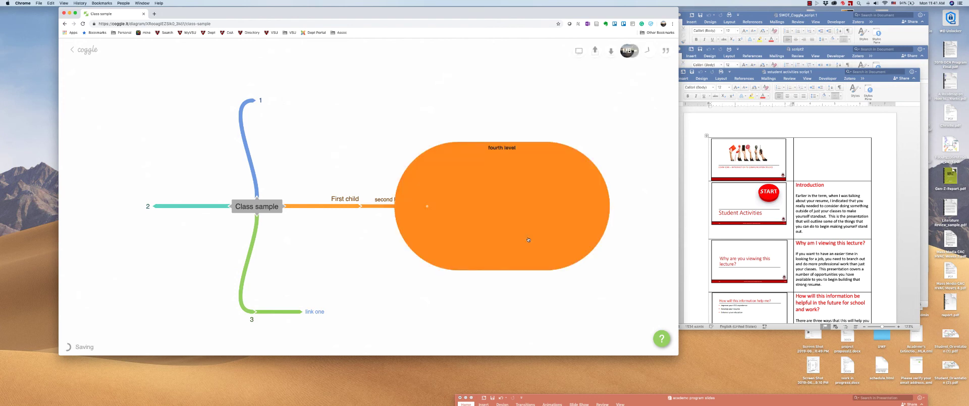
{"action": "left_click", "coordinate": [472, 219]}
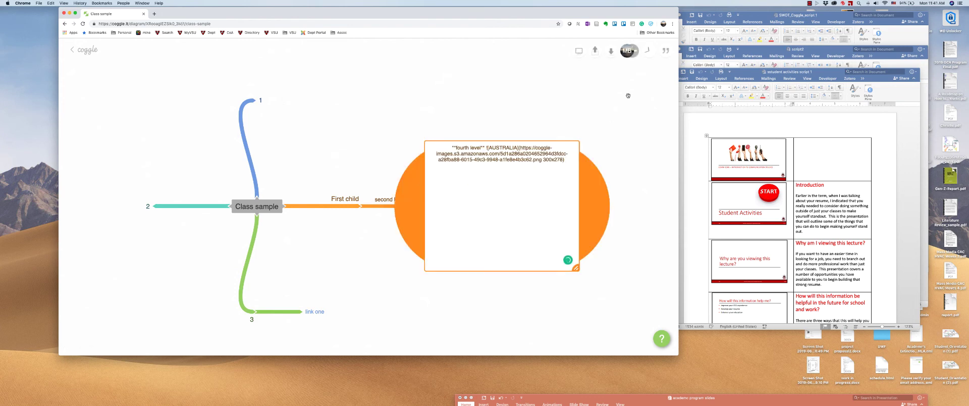
{"action": "left_click", "coordinate": [585, 267]}
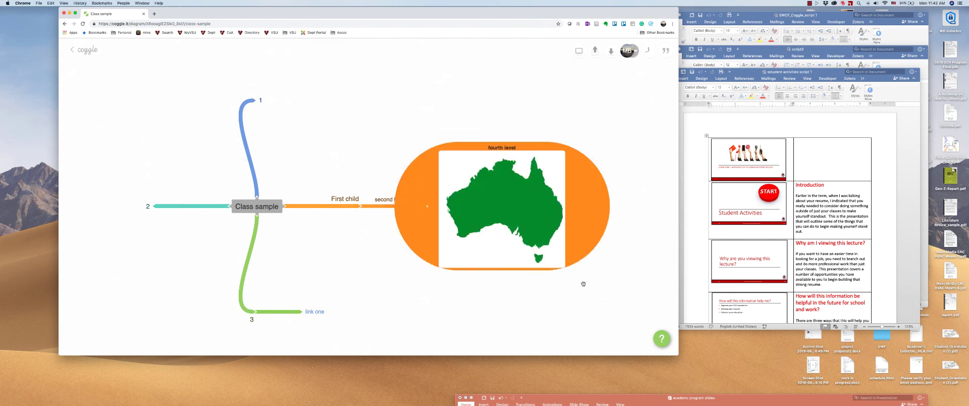